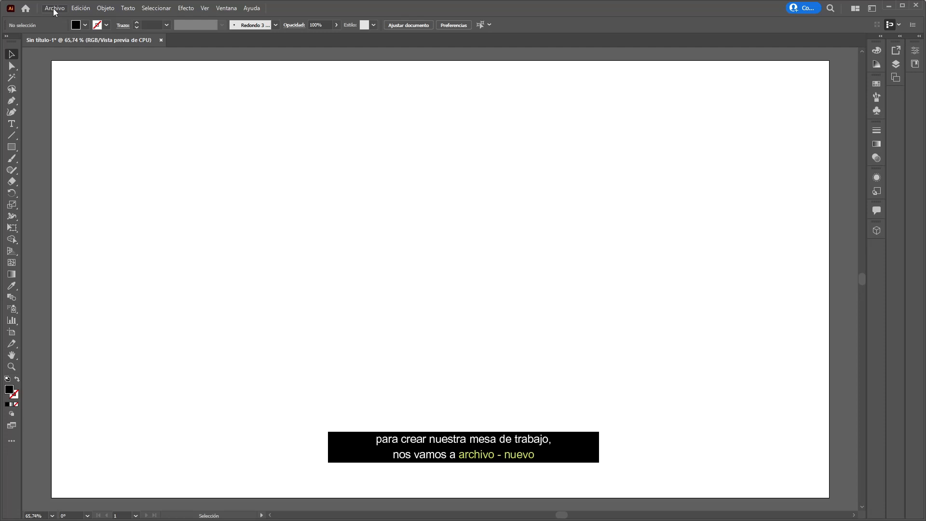
click(55, 9)
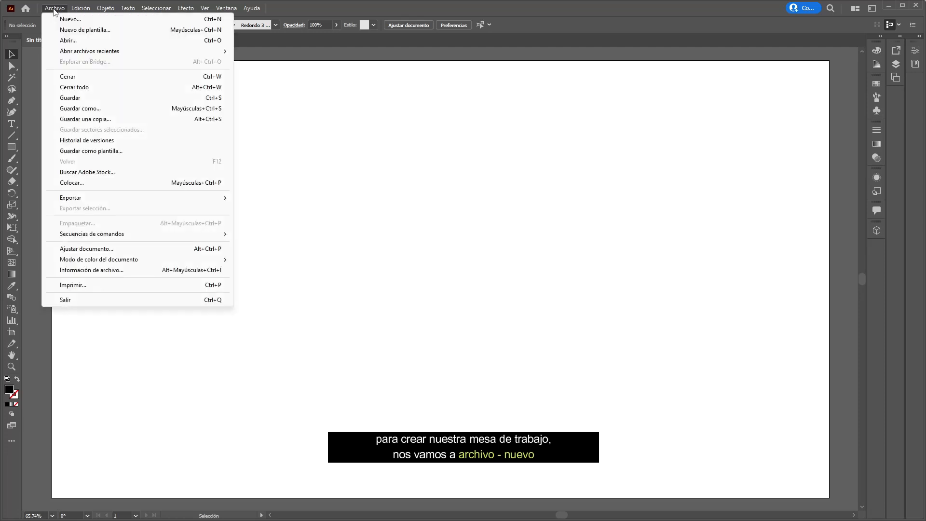
click(141, 22)
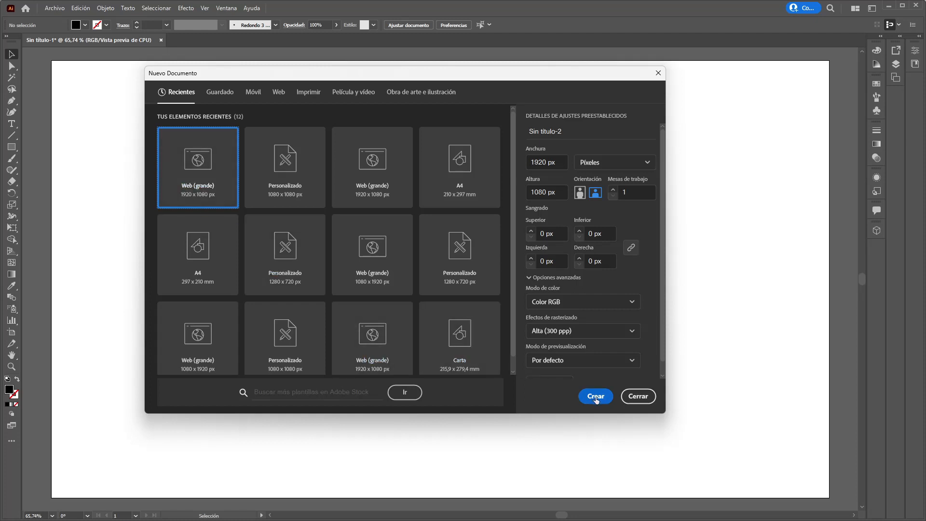
click(633, 401)
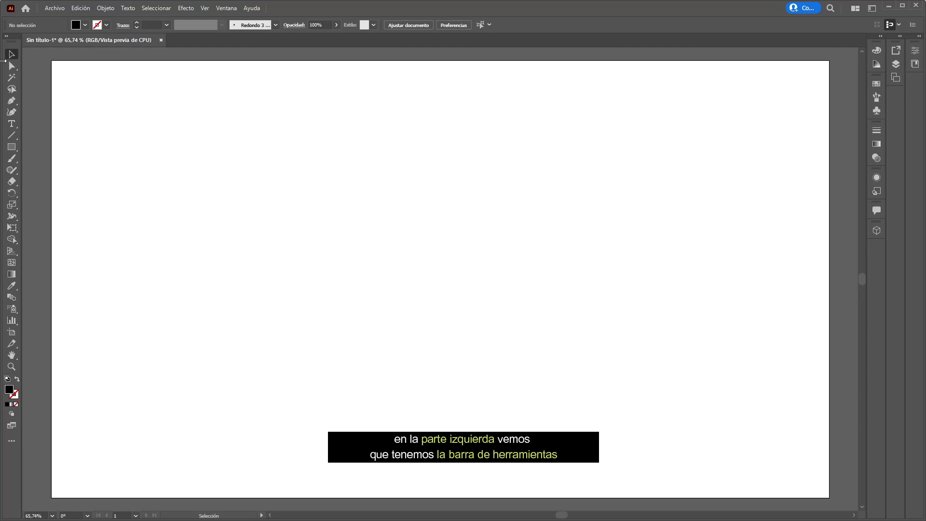
- Draw a black 1920 x 1080 px rectangle covering the whole artboard as the background
click(13, 149)
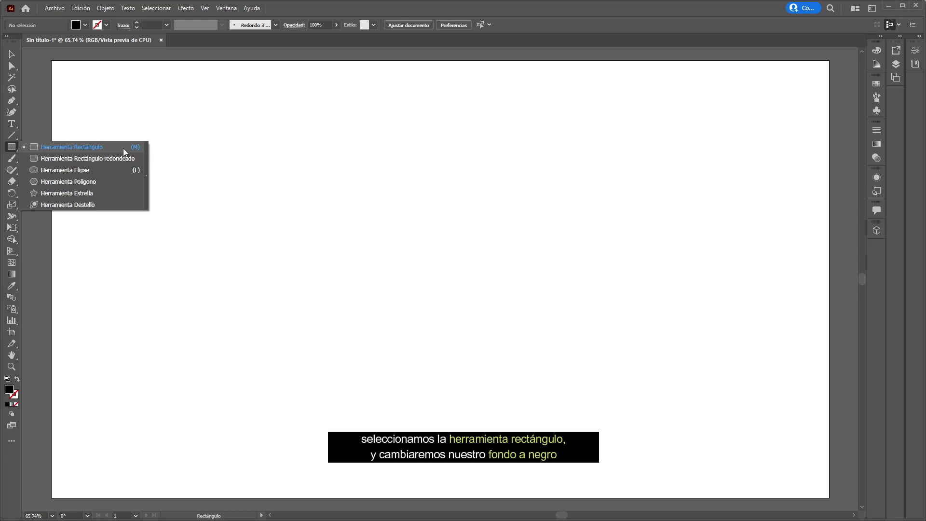
click(123, 152)
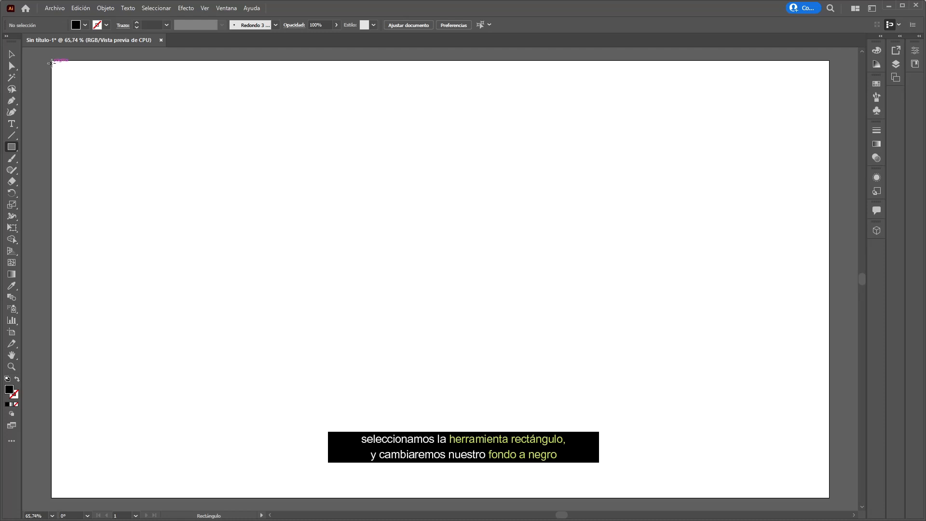
drag(51, 60, 830, 497)
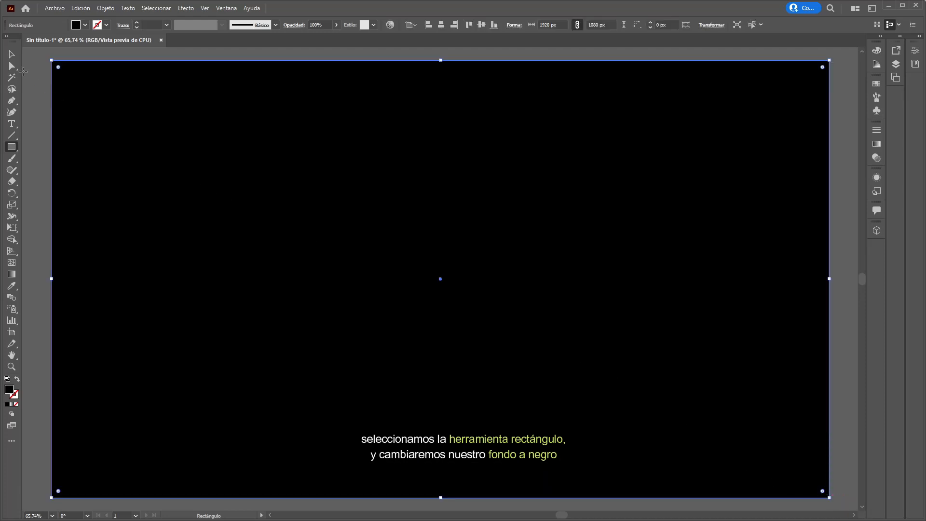
click(11, 56)
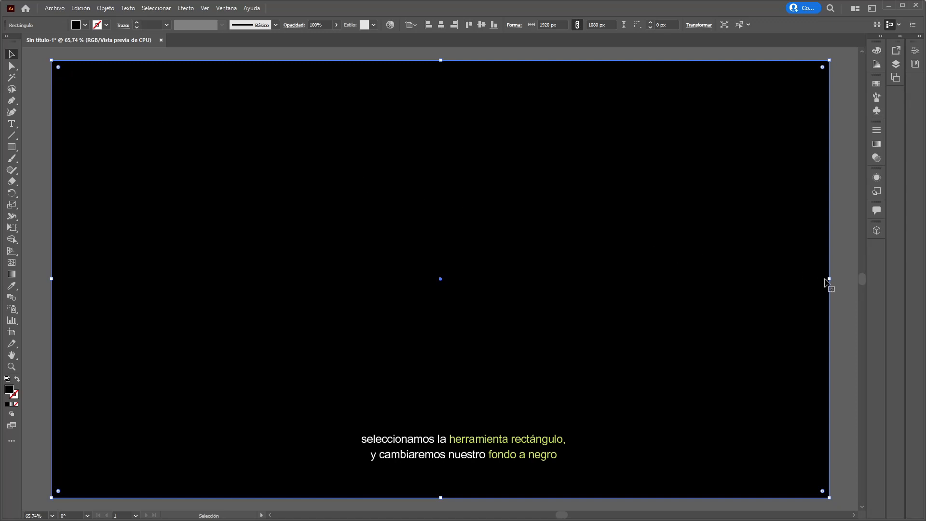
click(842, 282)
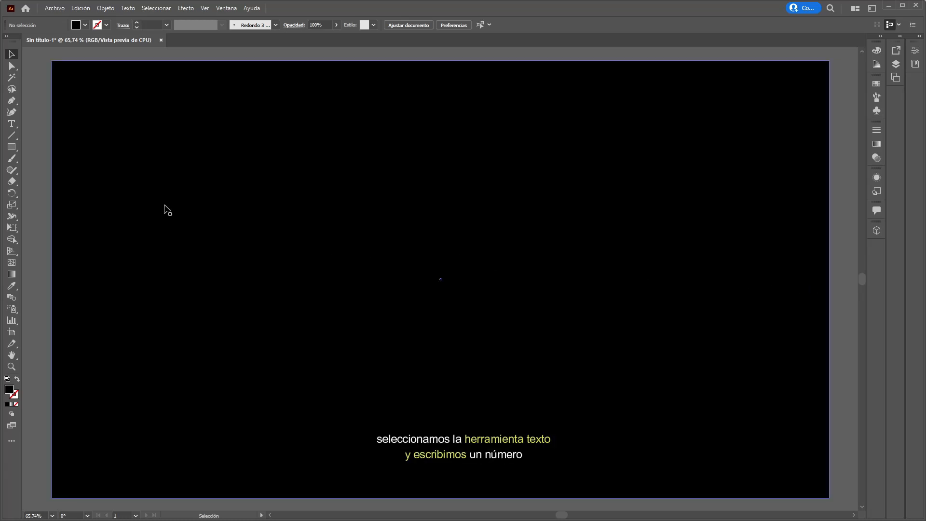
- Add the number 4 as point text in Inter Black near the middle of the artboard
click(13, 125)
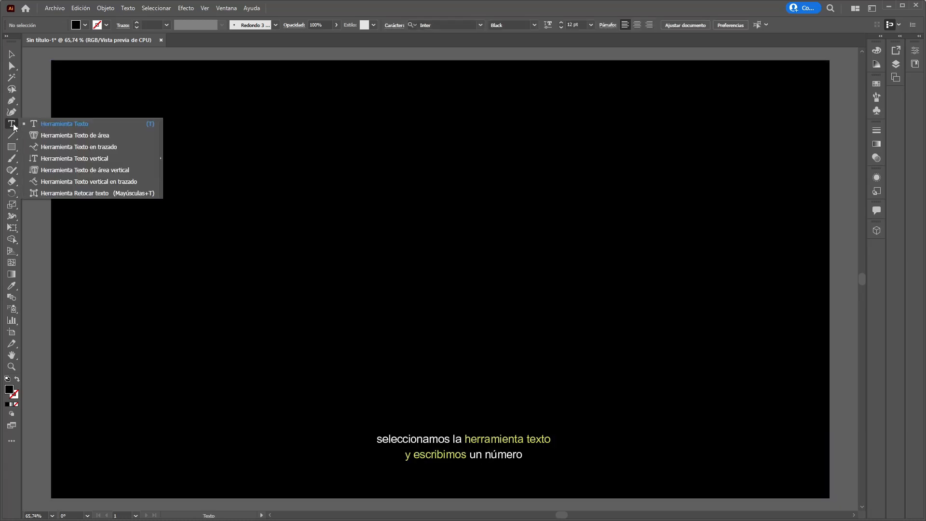
click(129, 124)
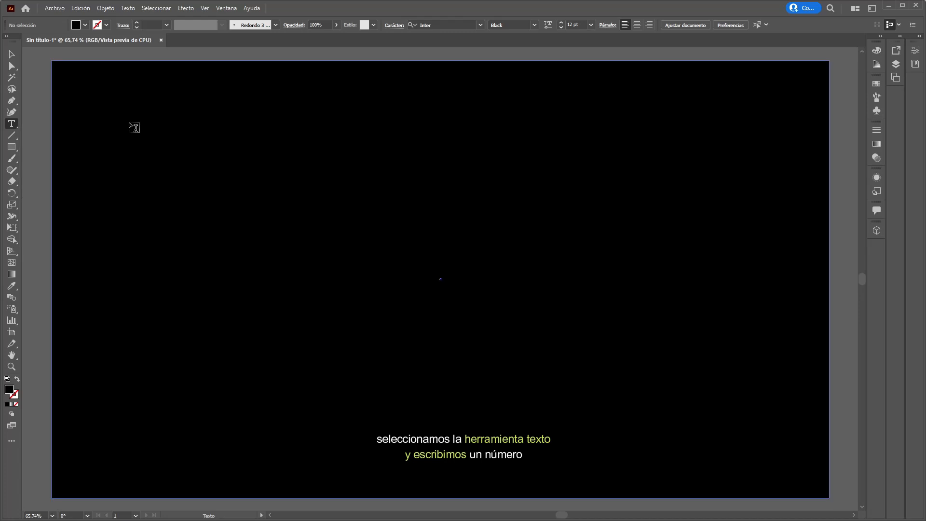
click(387, 252)
text(2)
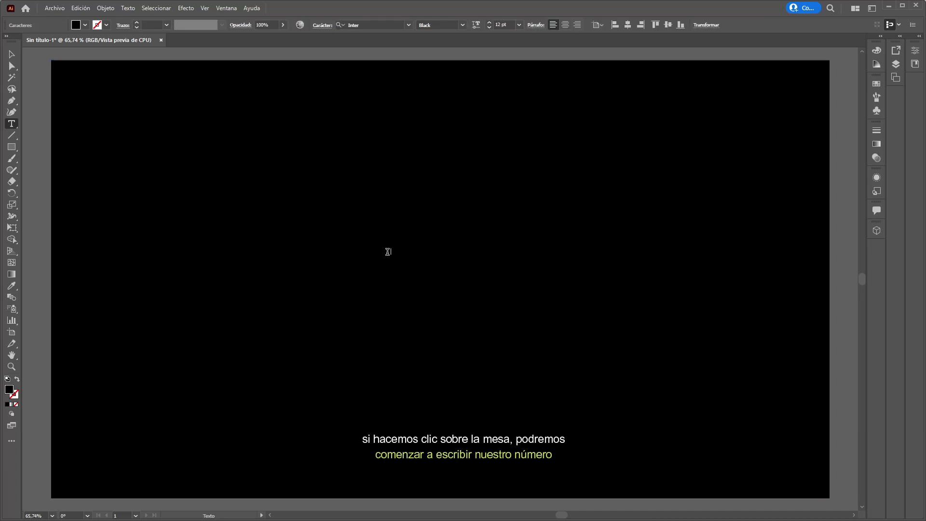
key(Escape)
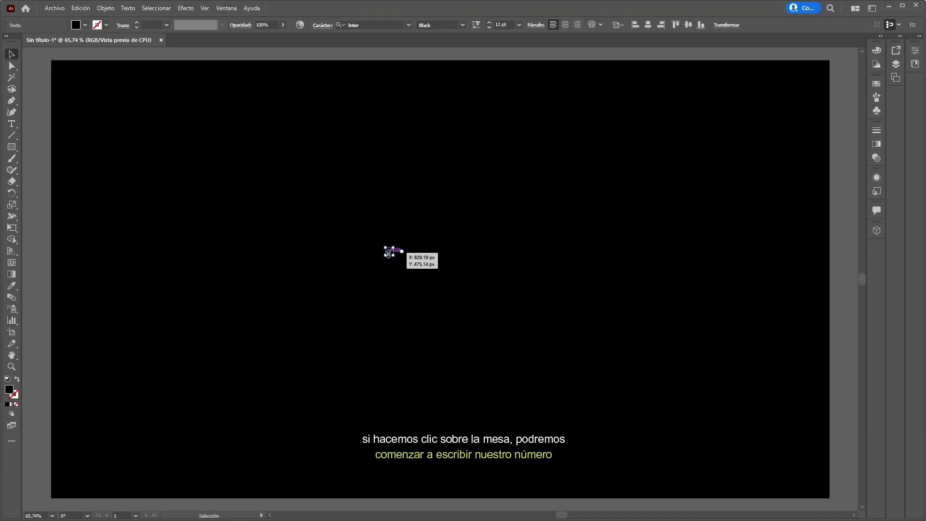
- Scale the number up uniformly to about 595 pt and center it horizontally and vertically on the artboard
drag(393, 248, 749, 60)
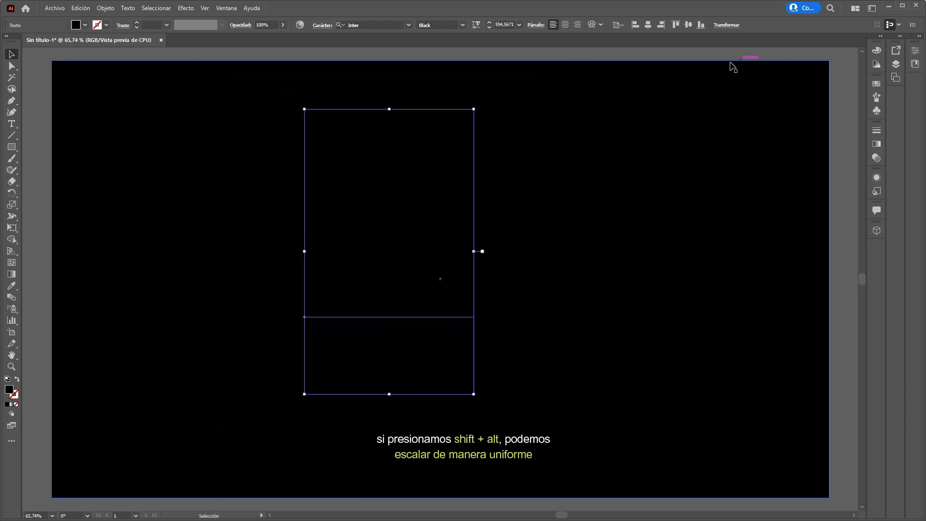
click(648, 25)
click(688, 25)
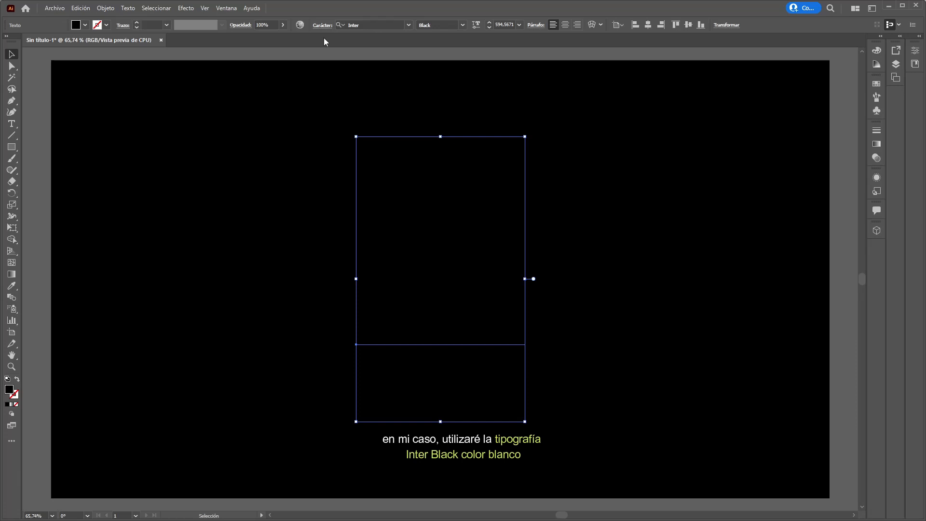
- Fill the number with white and enlarge it to about 913 pt so its box spans the artboard's height
click(85, 25)
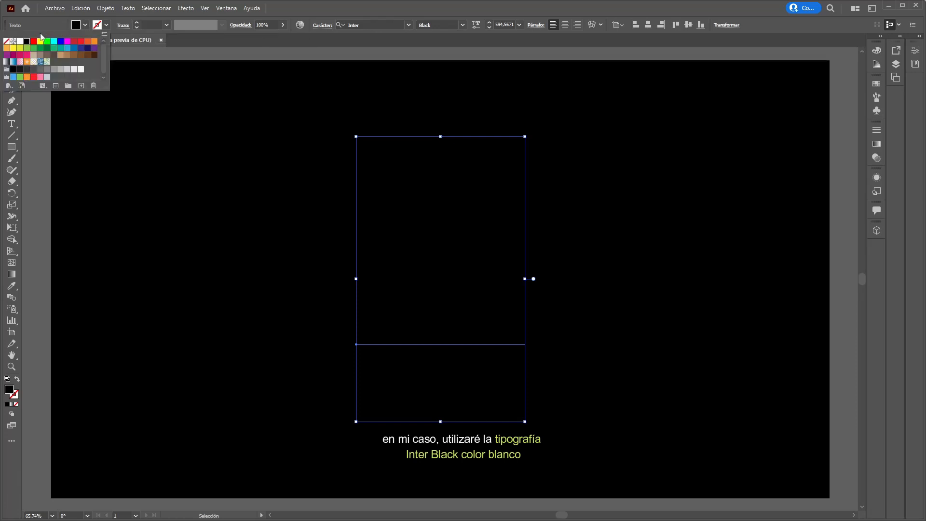
click(20, 41)
drag(440, 137, 429, 61)
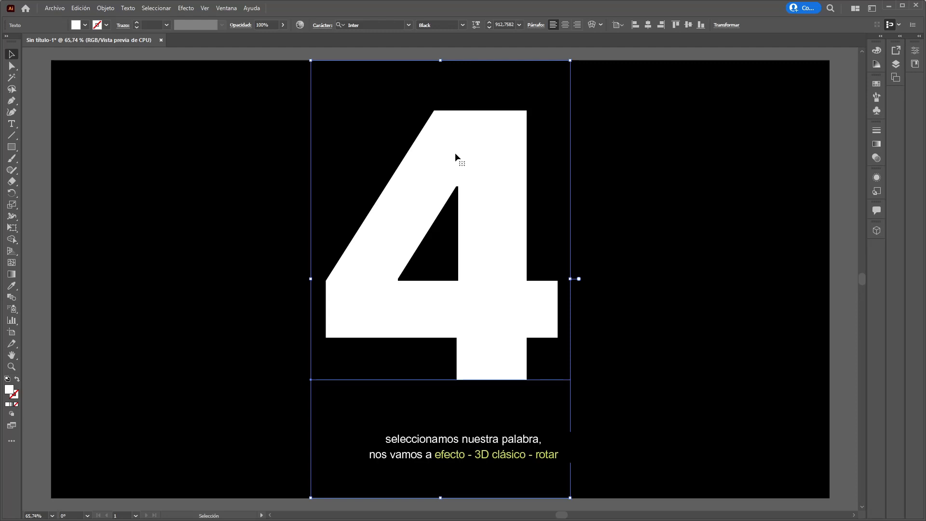
- Apply the classic 3D Rotate effect to the number with the Isométrica arriba position
click(186, 8)
mouse_move(253, 65)
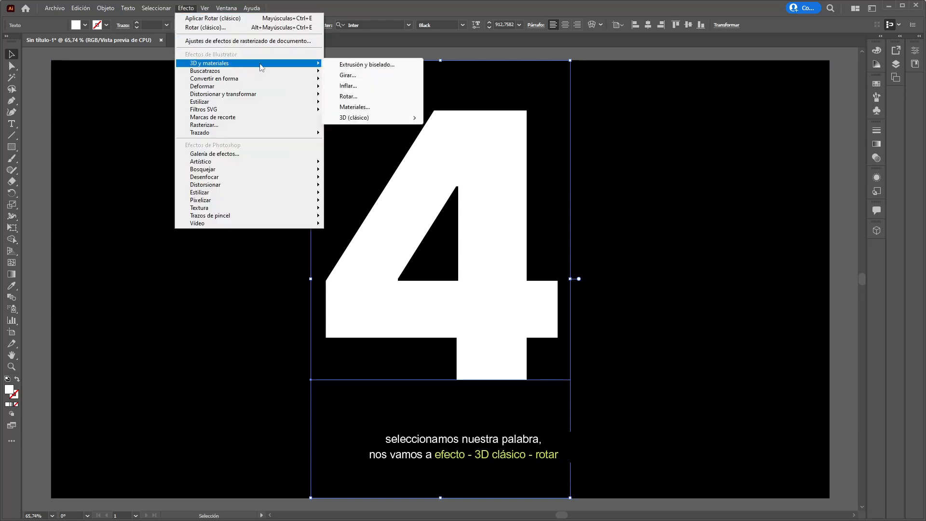
mouse_move(408, 118)
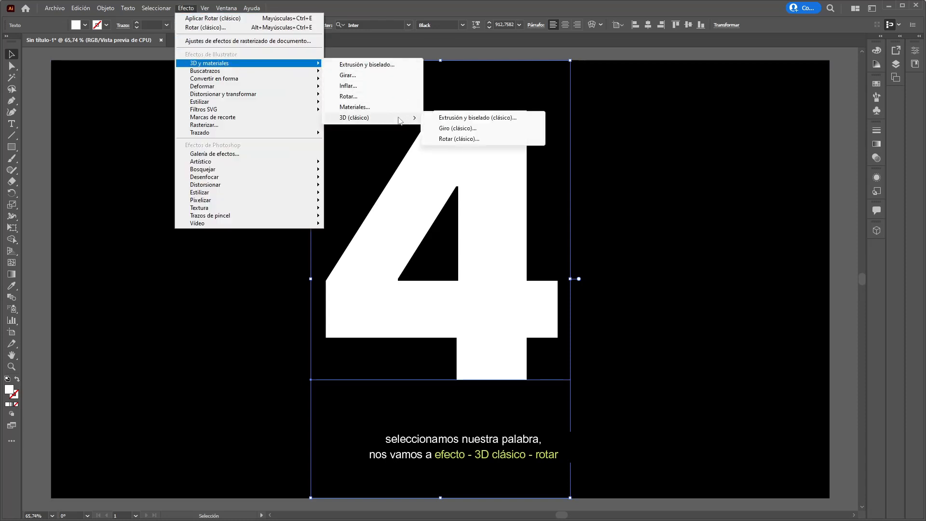
click(501, 139)
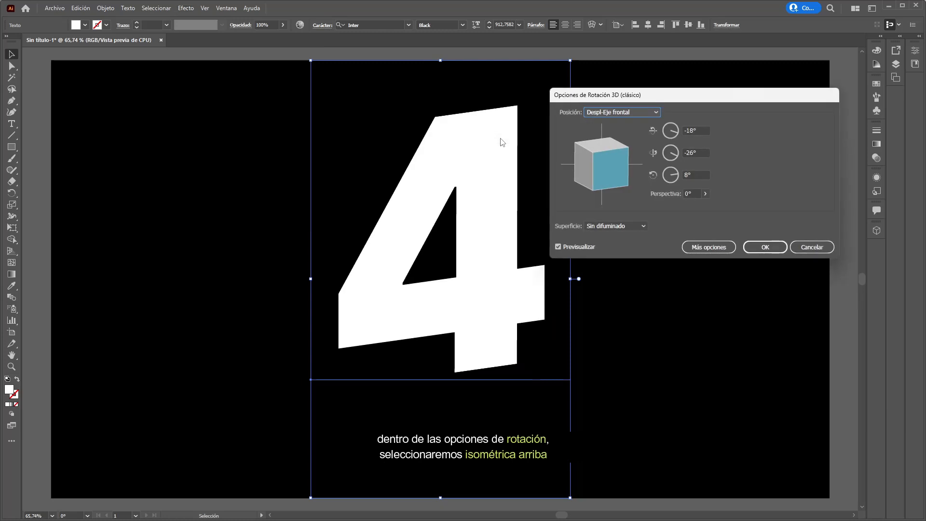
click(651, 112)
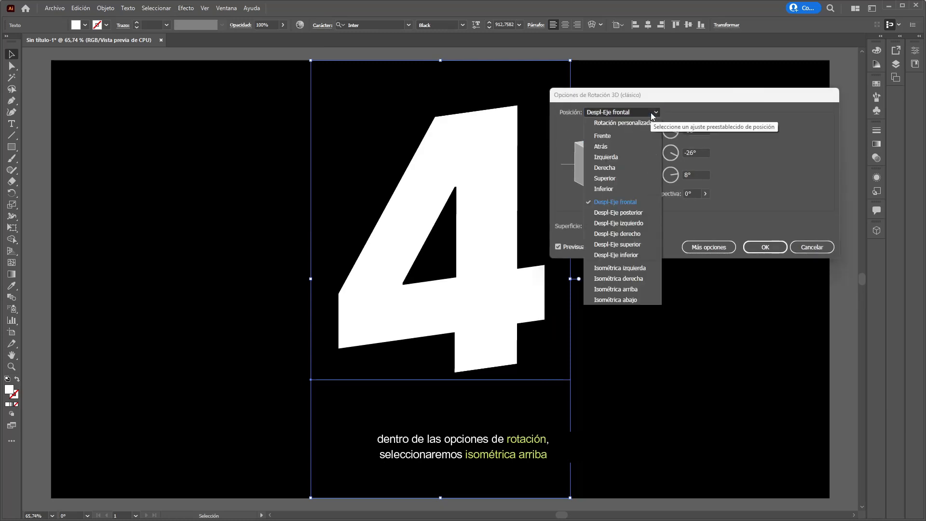
click(649, 290)
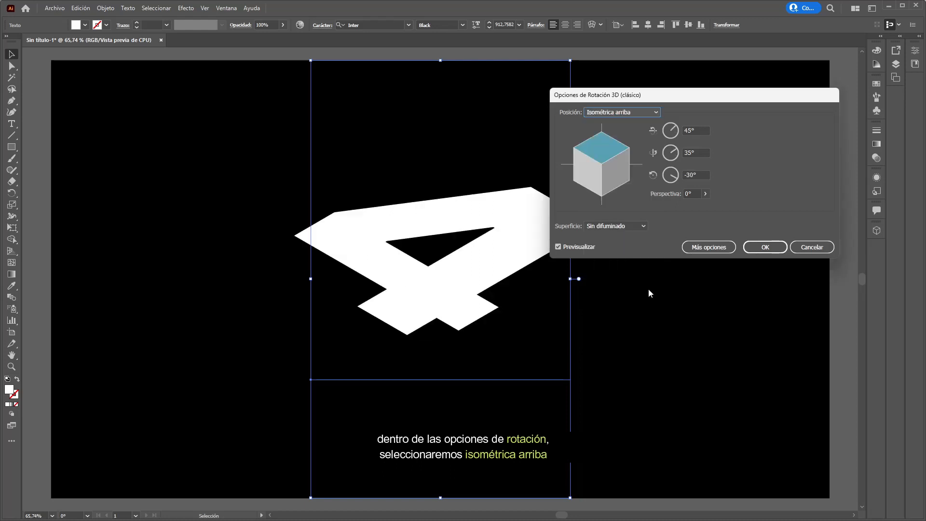
click(759, 248)
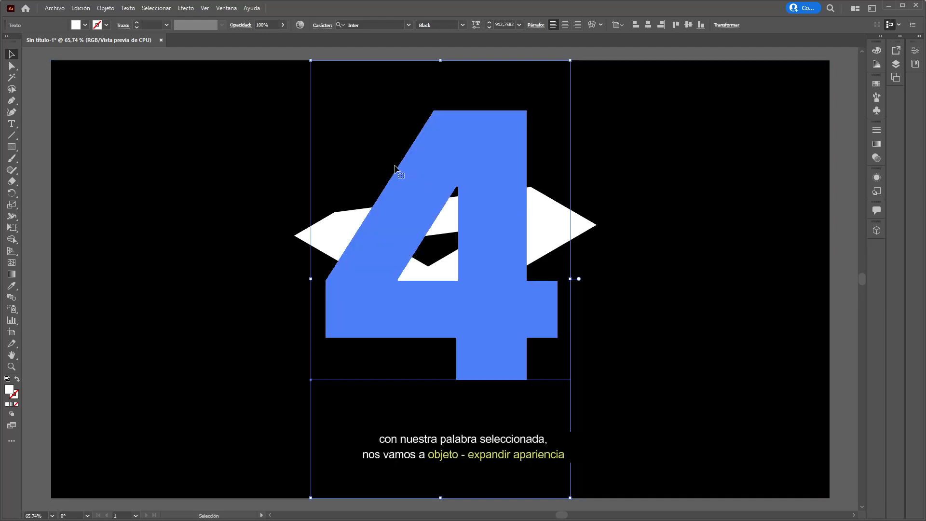
- Expand the appearance of the rotated number and ungroup the result
click(101, 10)
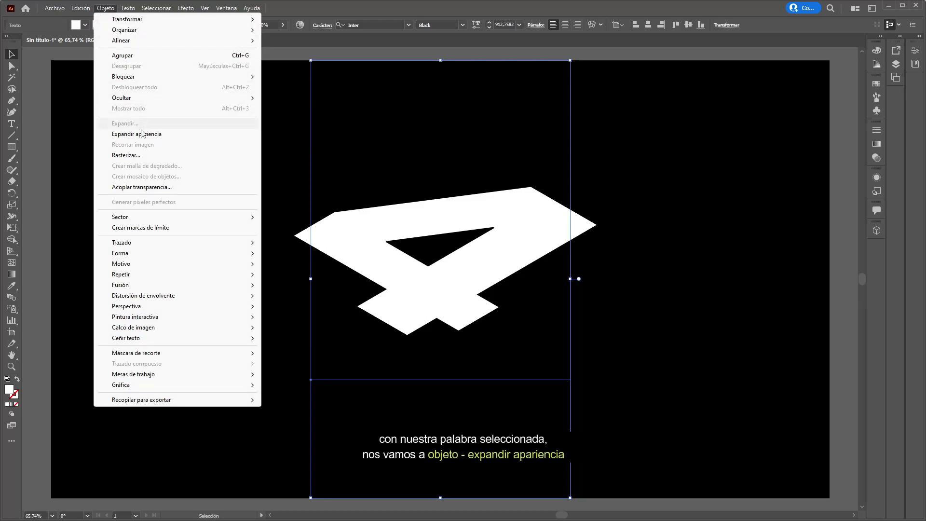
click(203, 136)
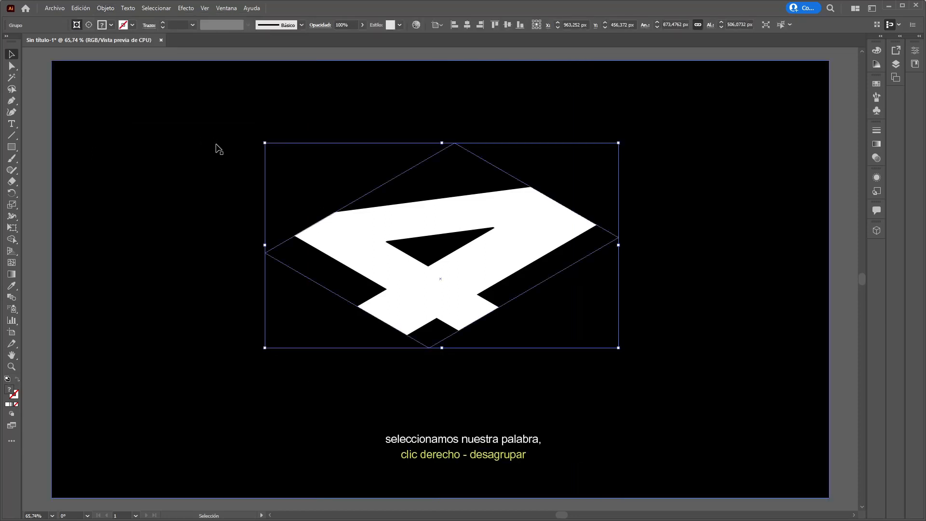
right_click(523, 213)
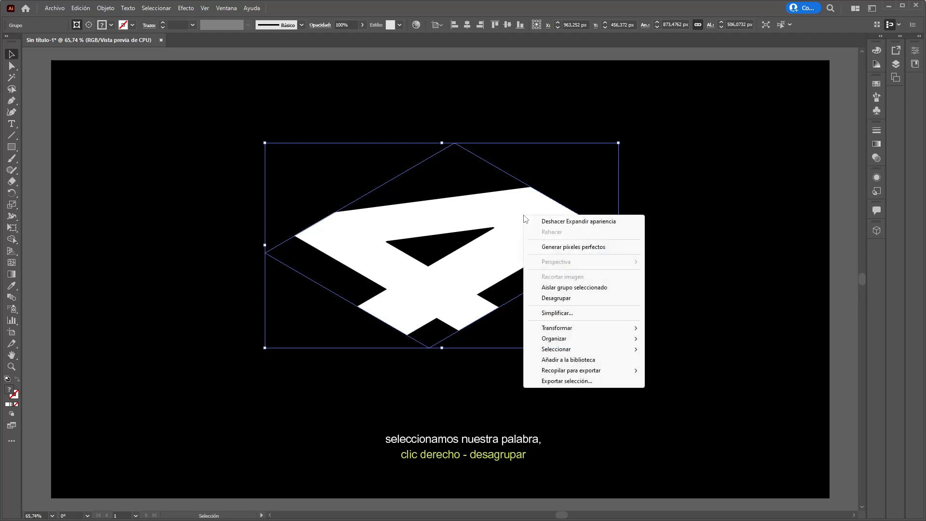
click(604, 299)
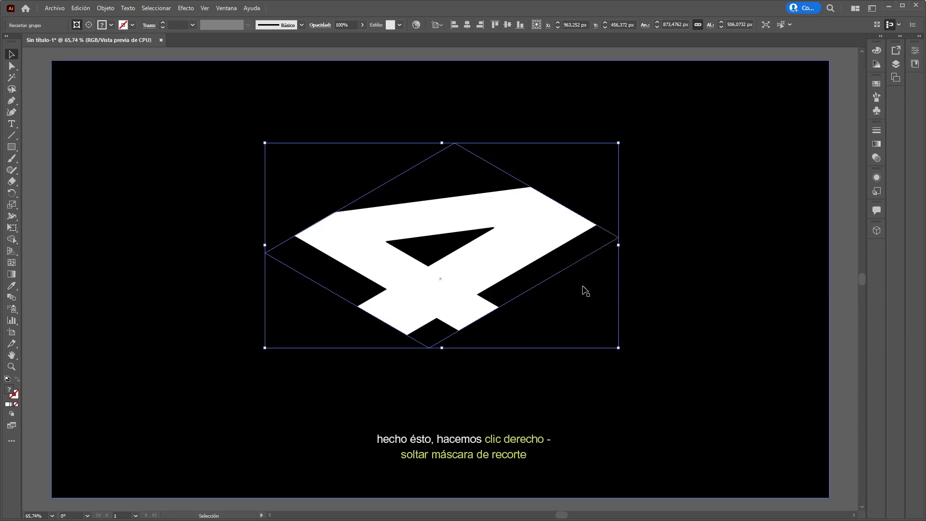
- Release the clipping mask on the number and remove the leftover empty mask path around it
right_click(528, 238)
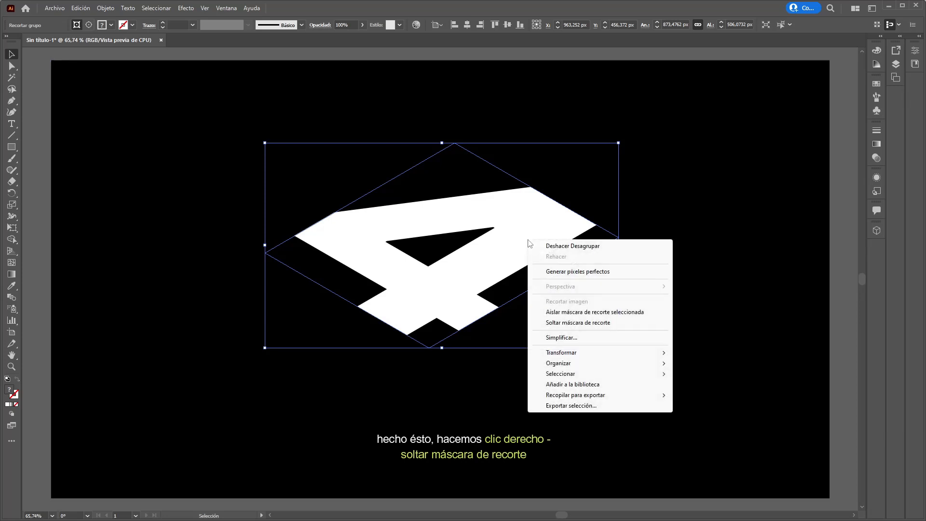
click(632, 323)
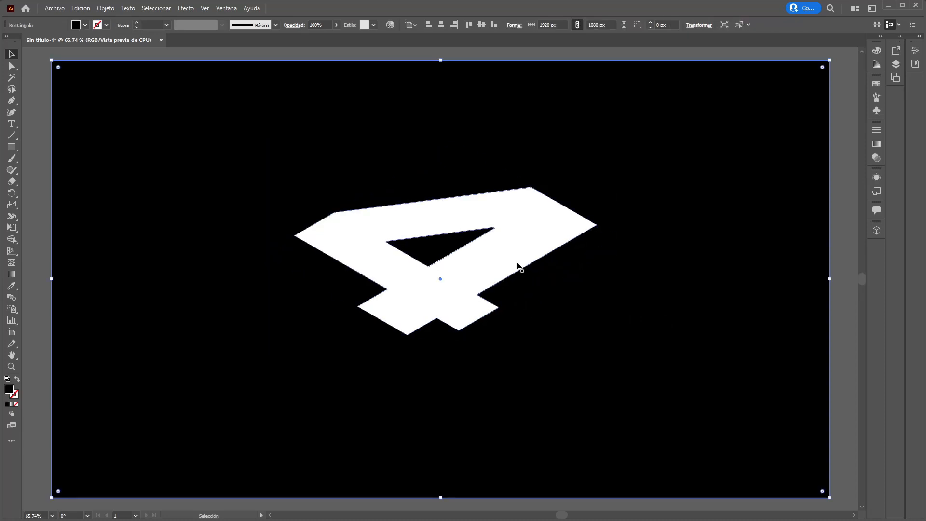
click(531, 292)
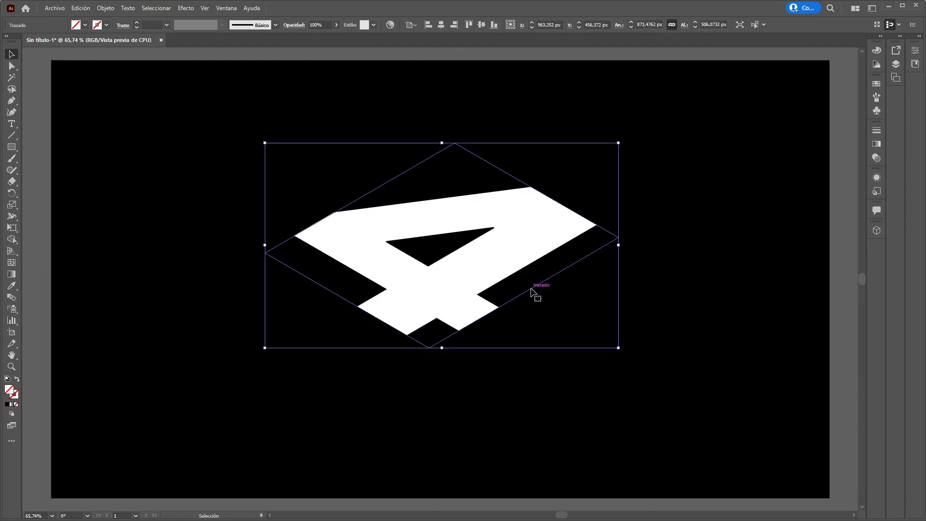
drag(531, 292, 548, 313)
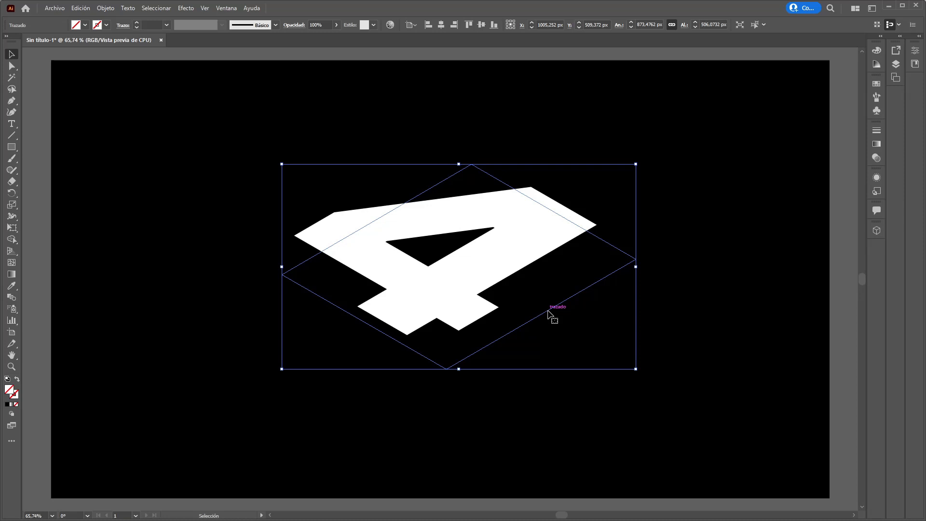
key(ctrl+shift+a)
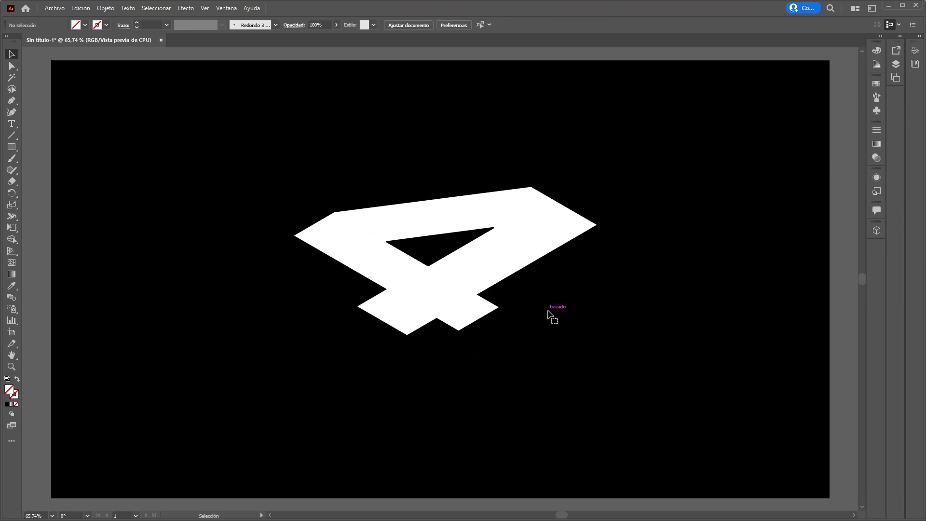
- Center the isometric 4 horizontally and vertically on the artboard
click(524, 252)
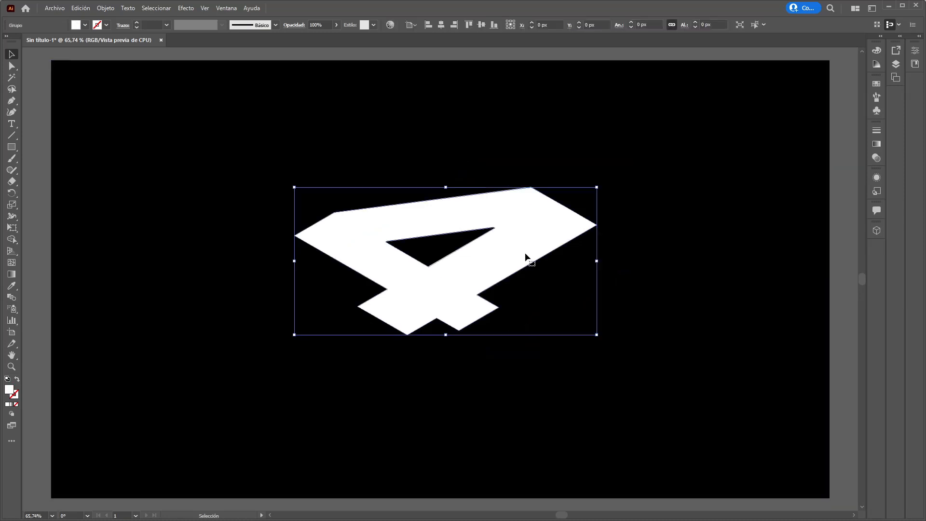
click(440, 25)
click(482, 25)
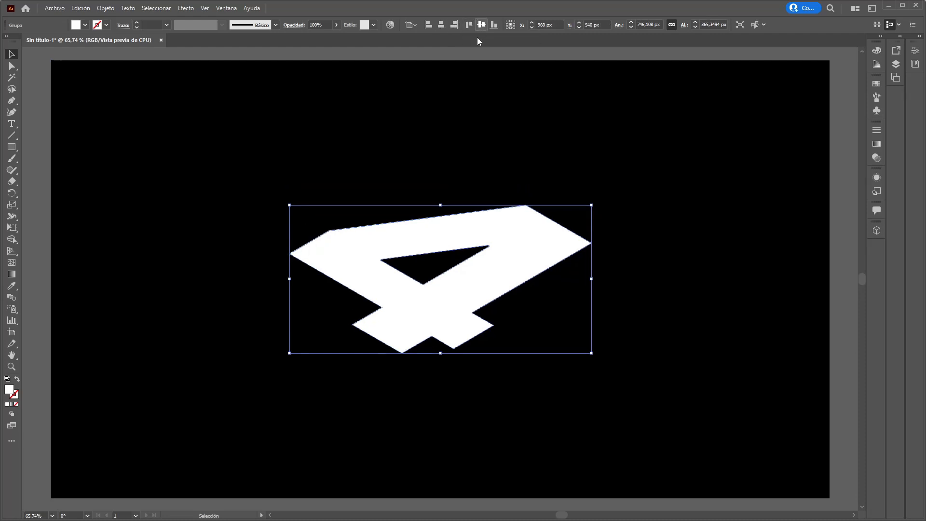
click(475, 54)
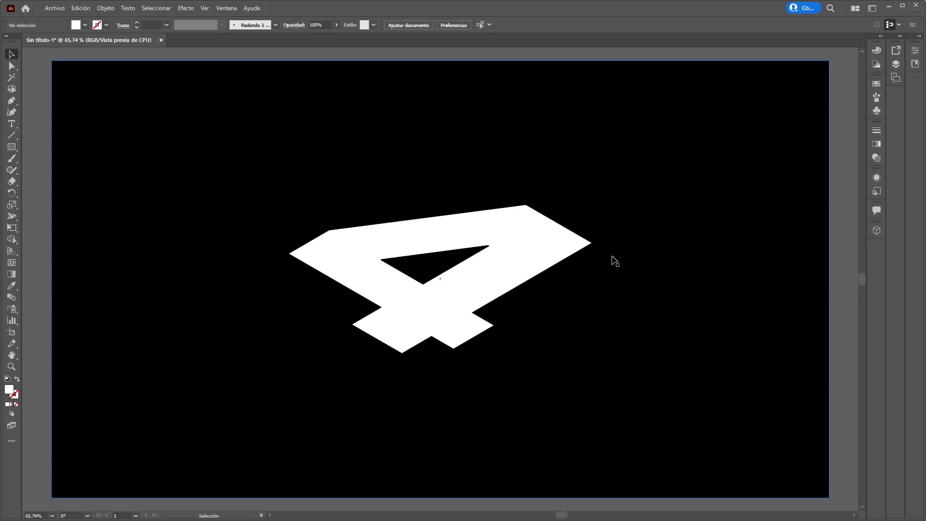
- Copy the isometric 4 and paste the duplicate in front at the same position
click(533, 252)
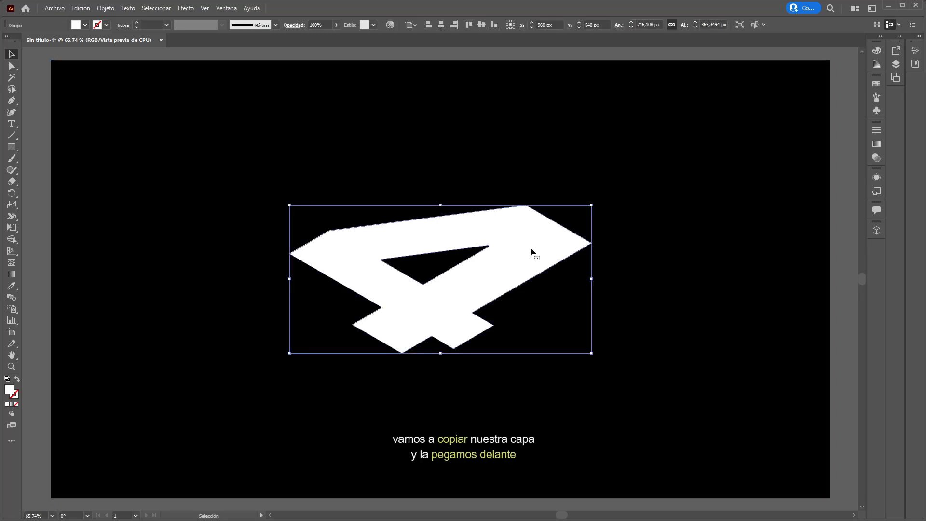
key(a)
key(v)
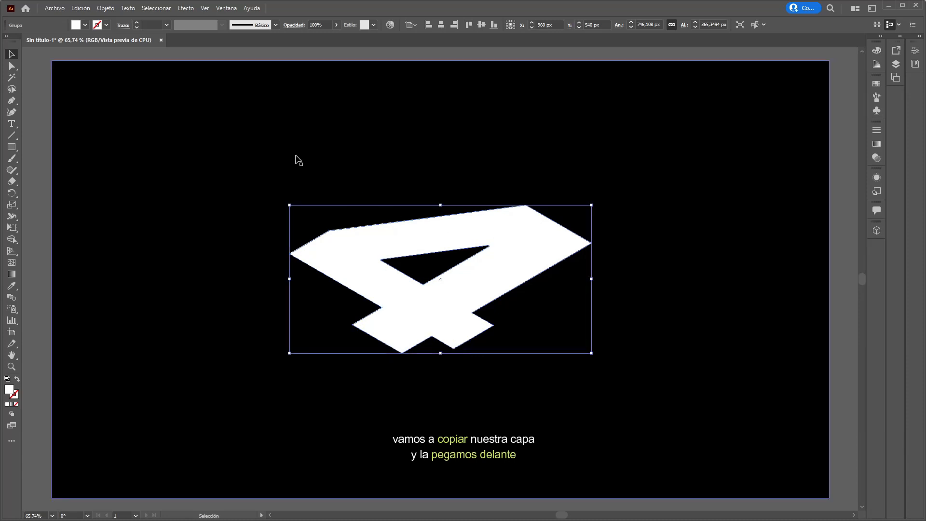
click(81, 8)
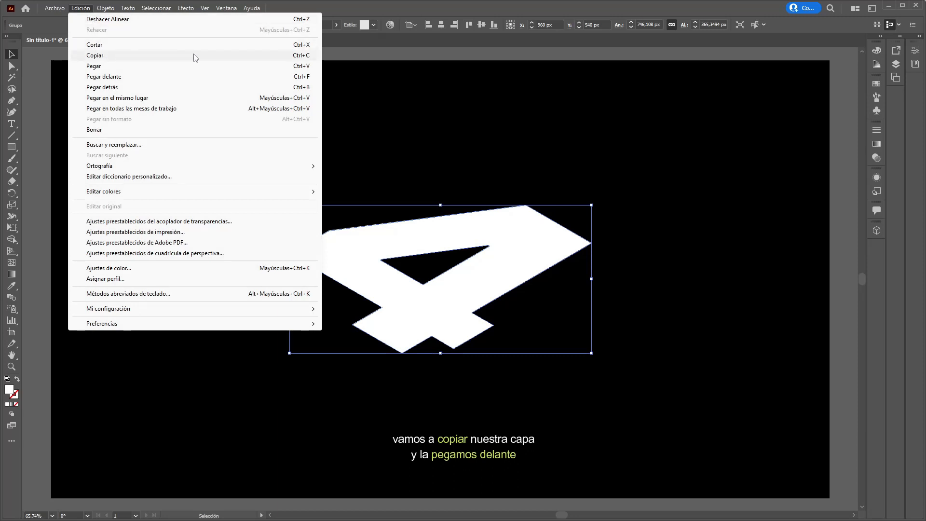
click(192, 81)
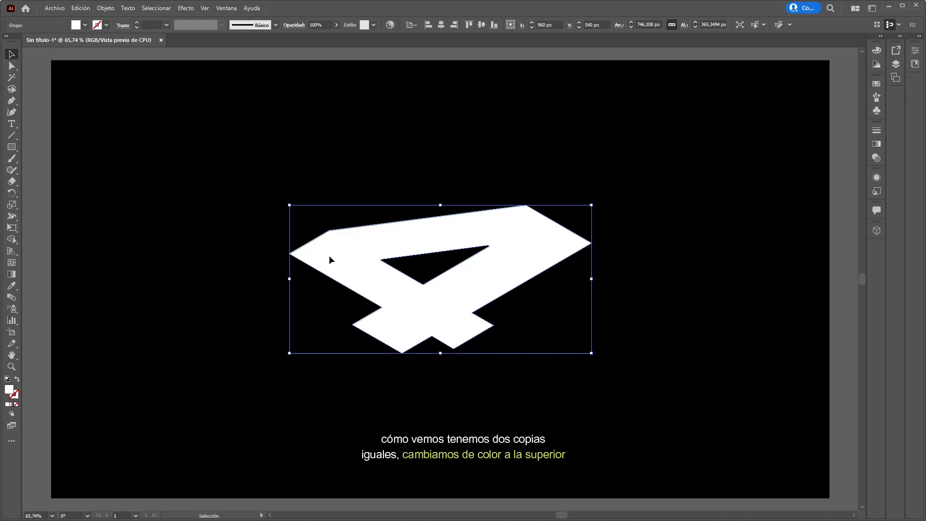
drag(329, 256, 341, 238)
key(a)
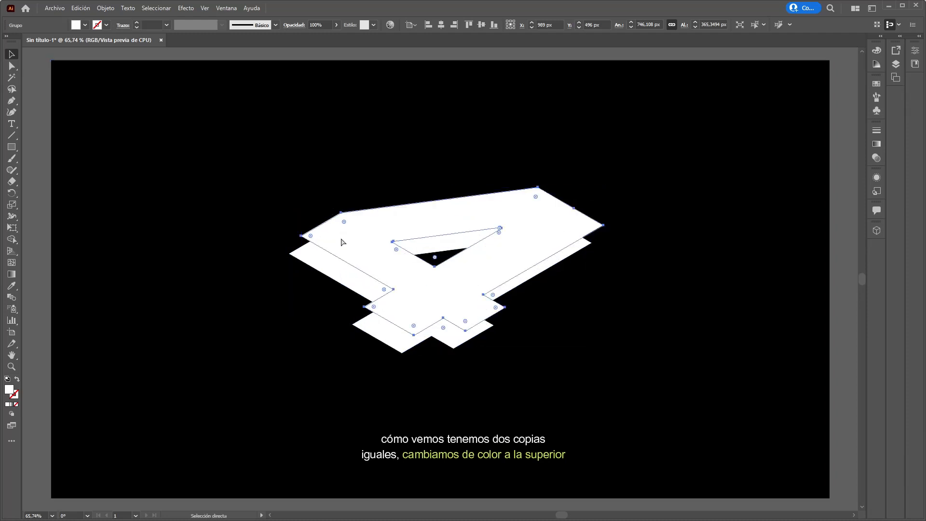
key(ctrl+z)
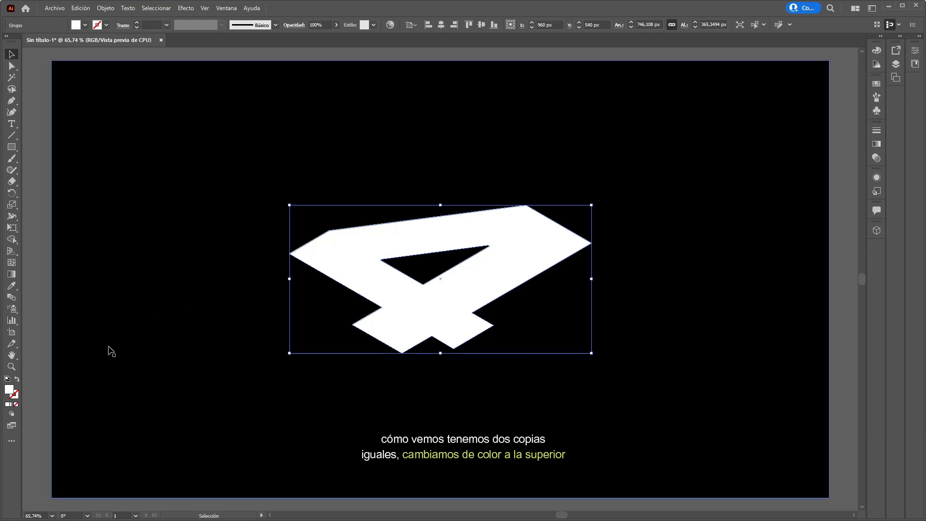
- Fill the upper copy of the 4 with red #ff0000 and deselect it
double_click(10, 390)
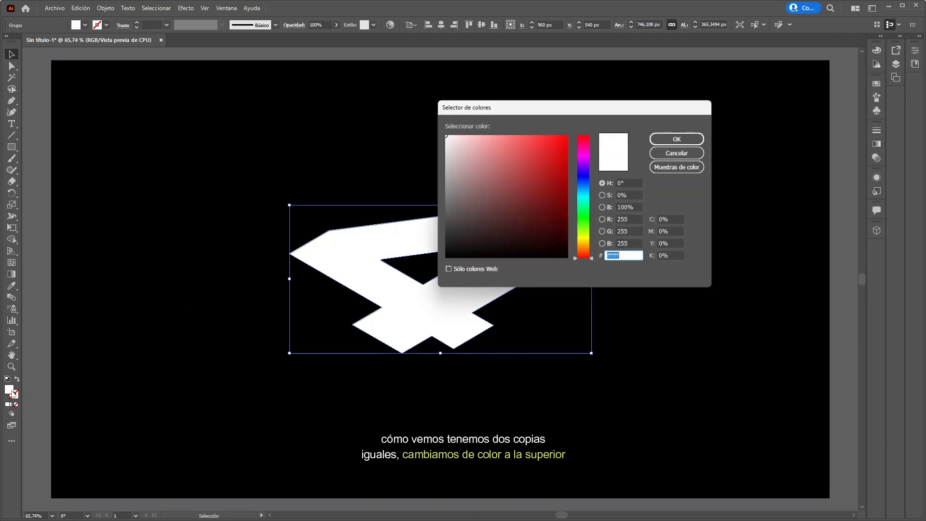
drag(539, 170, 574, 127)
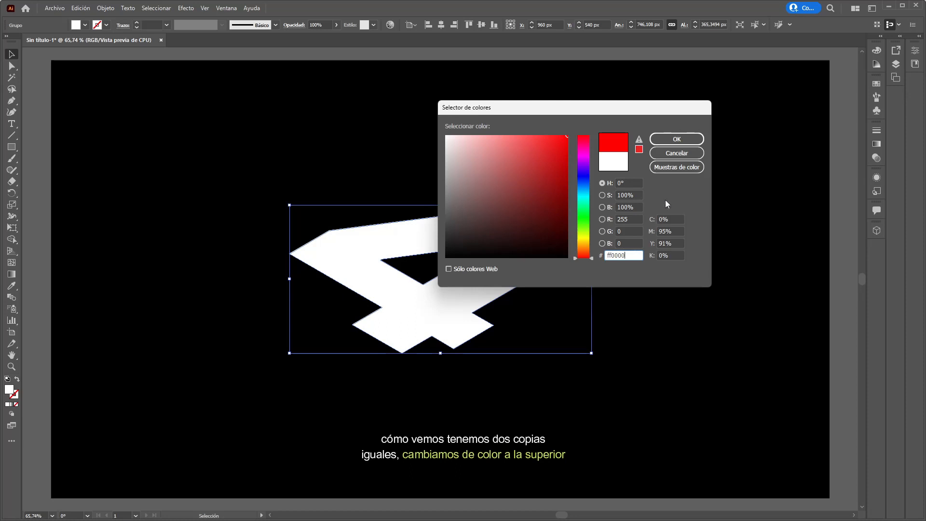
click(676, 142)
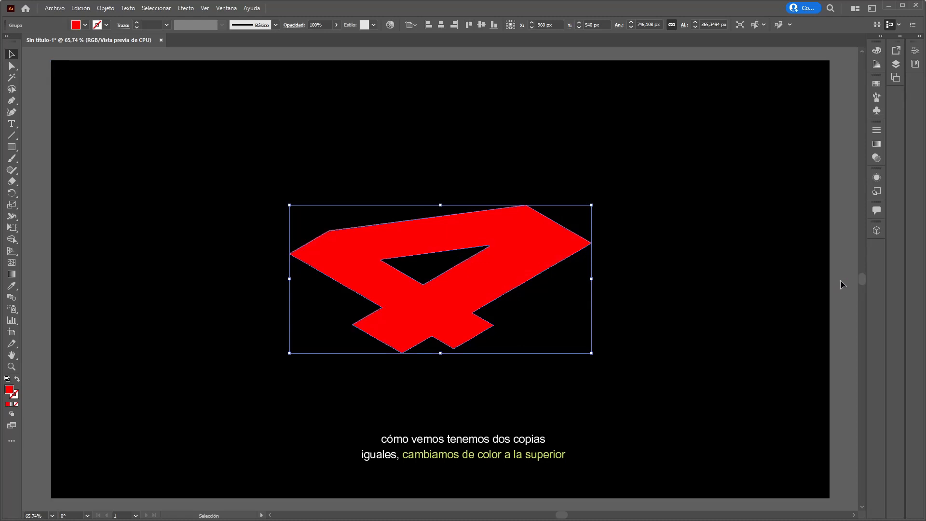
click(841, 281)
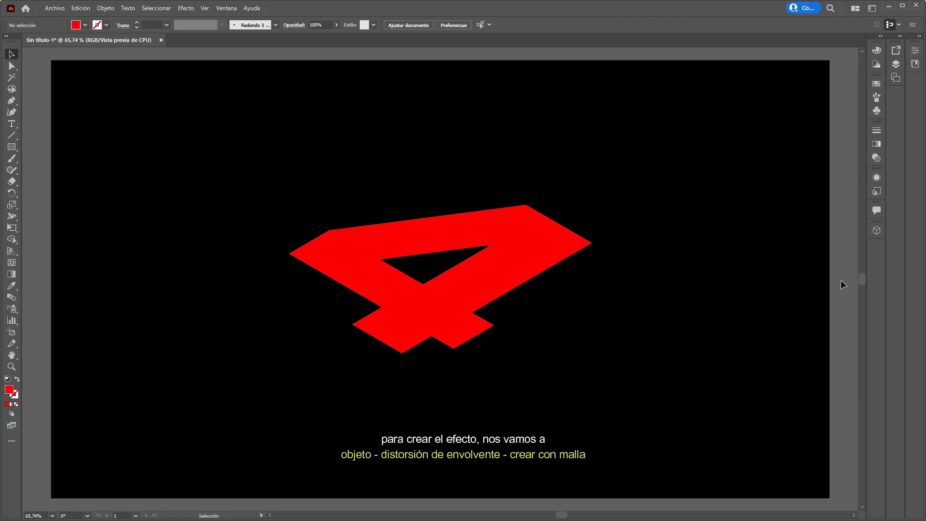
- Apply an envelope distort mesh with 3 rows and 7 columns to the red 4
click(539, 234)
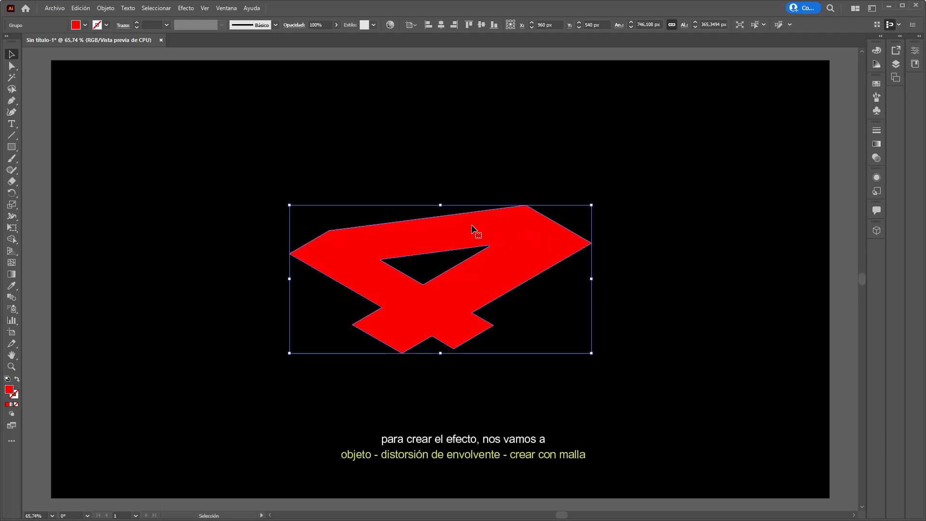
click(106, 9)
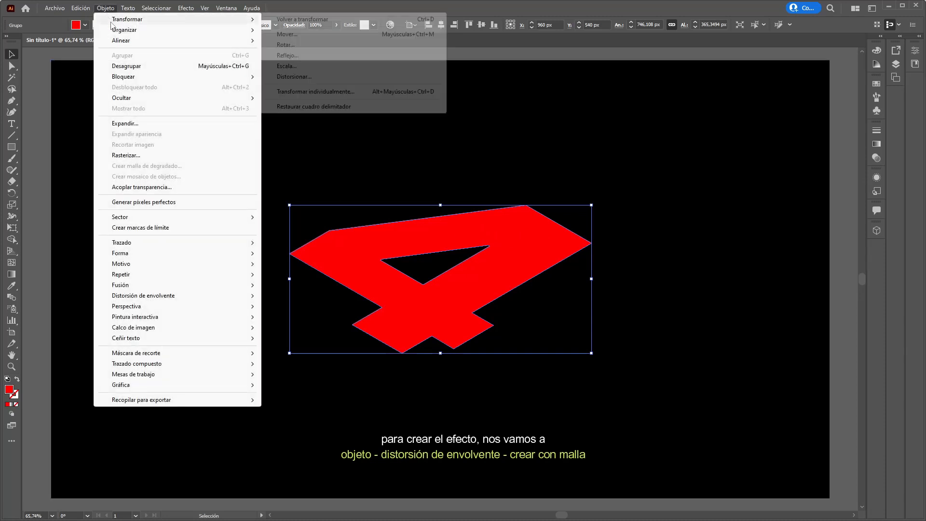
mouse_move(207, 297)
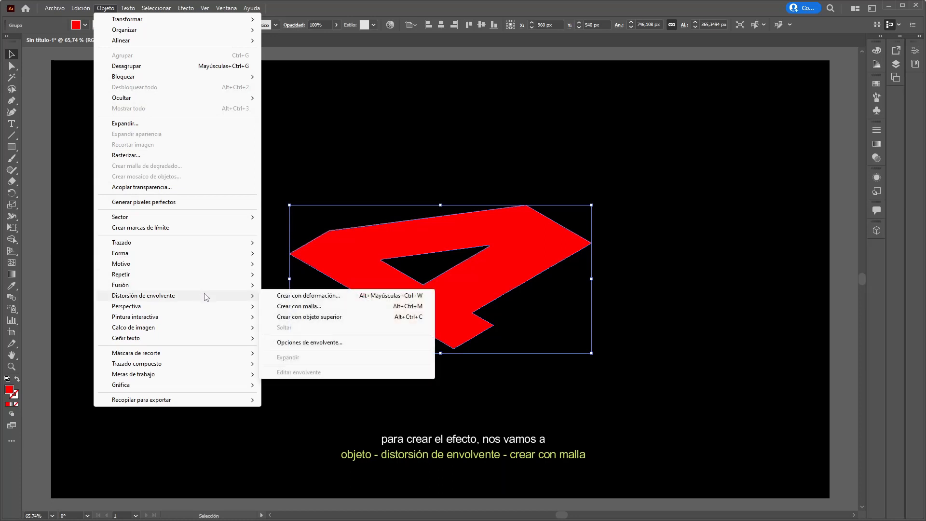
click(358, 309)
click(447, 246)
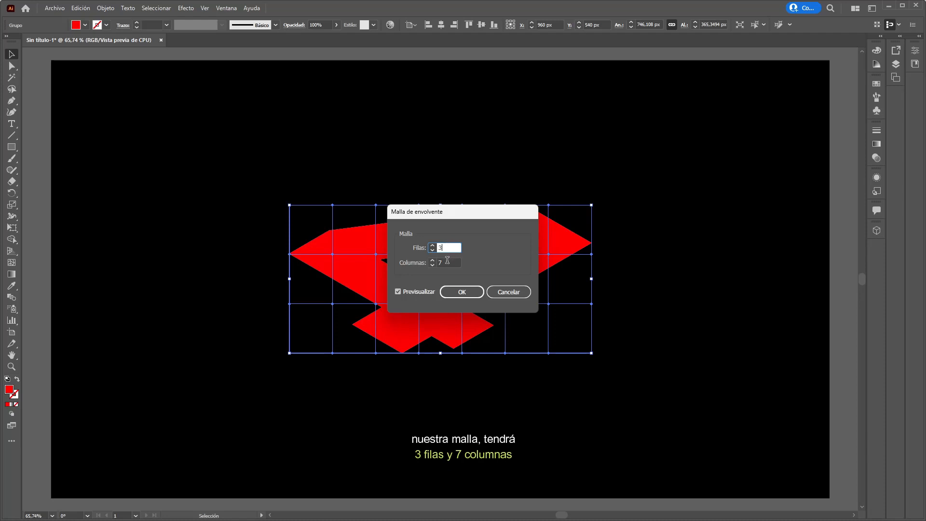
click(448, 261)
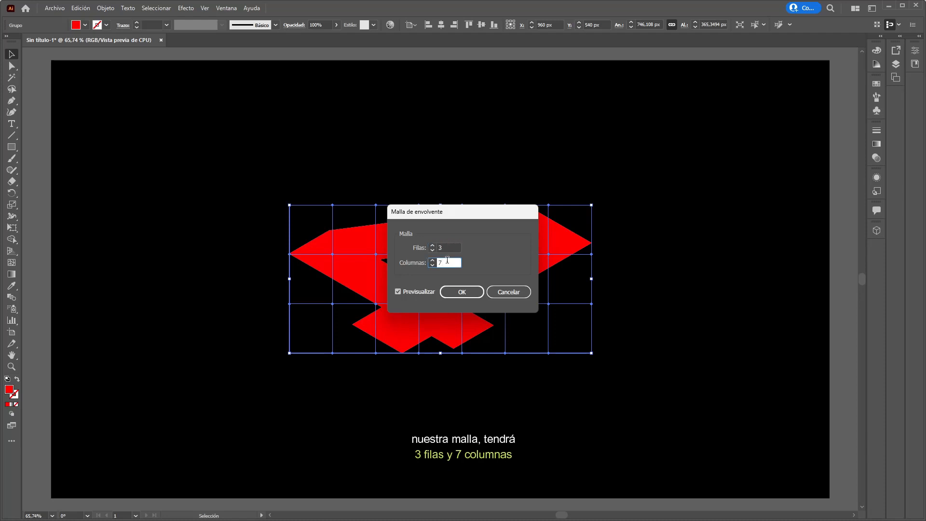
click(398, 292)
click(398, 291)
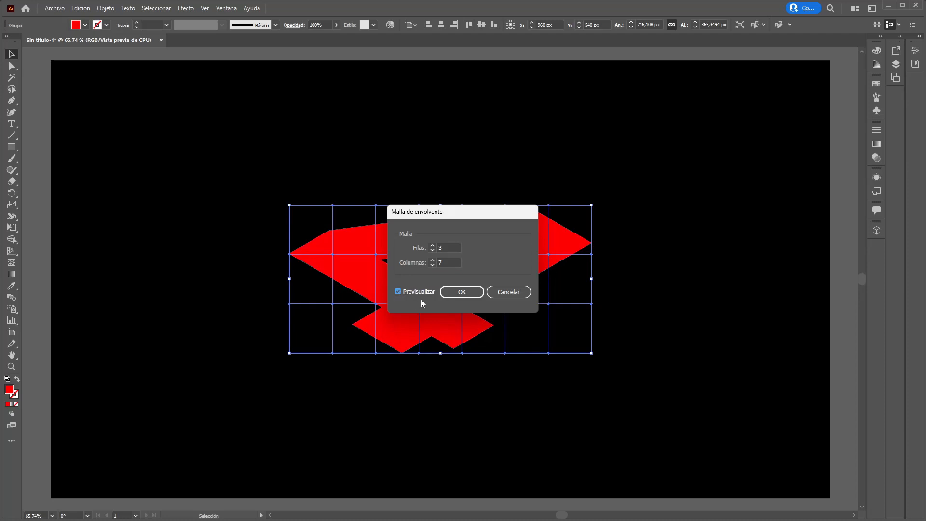
click(461, 292)
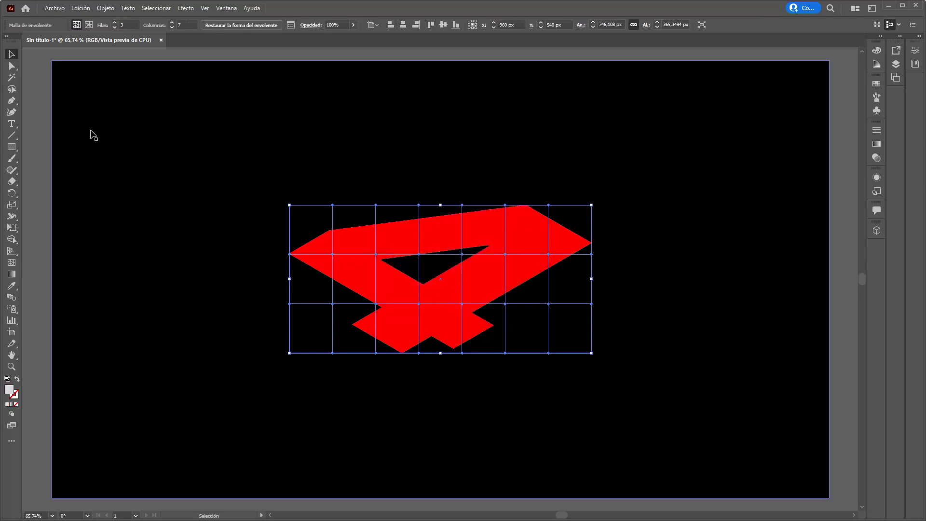
- Using Direct Selection, raise the lower-row mesh point right of the 4's center about 32 px and the upper-row point above the hole about 23 px
click(11, 67)
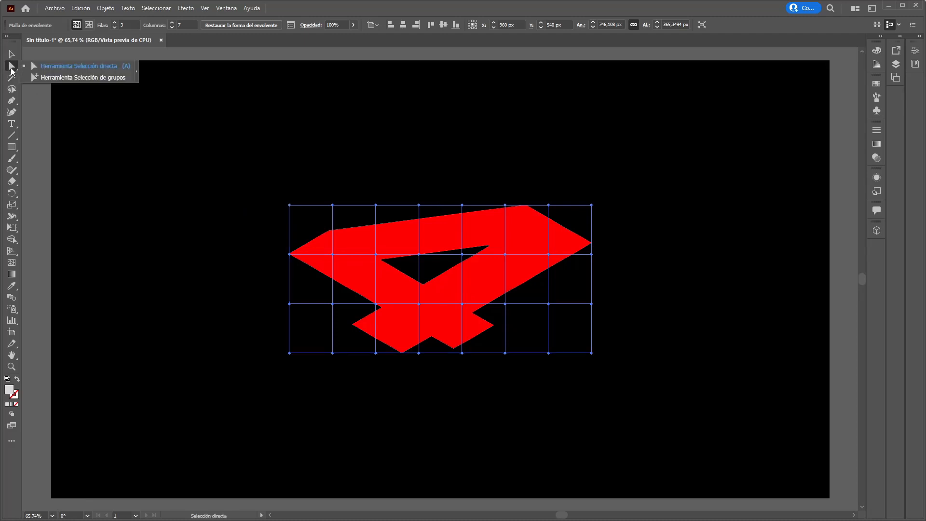
click(97, 66)
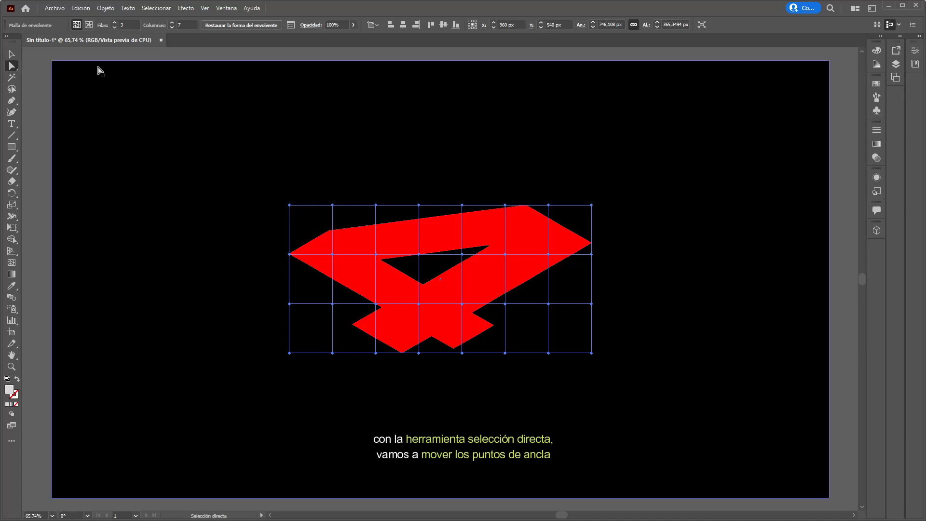
click(462, 304)
drag(462, 304, 464, 294)
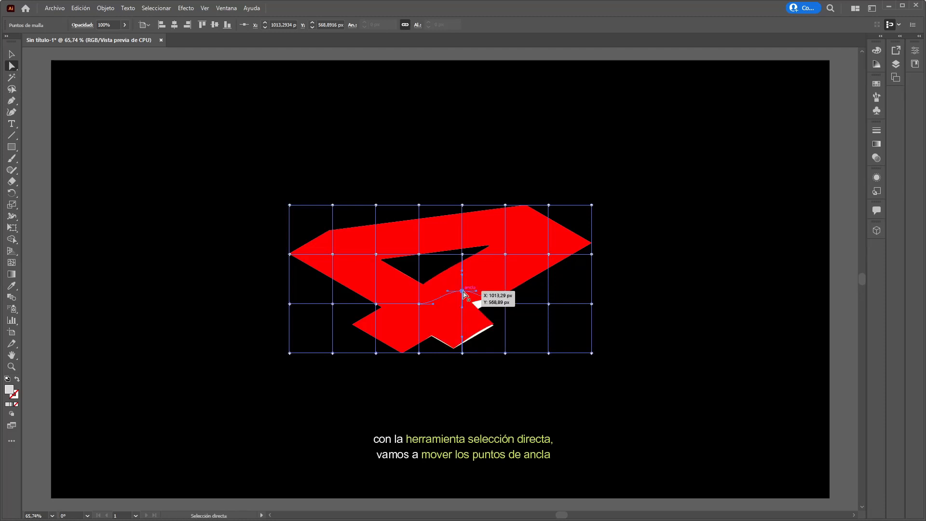
click(419, 254)
drag(419, 254, 420, 247)
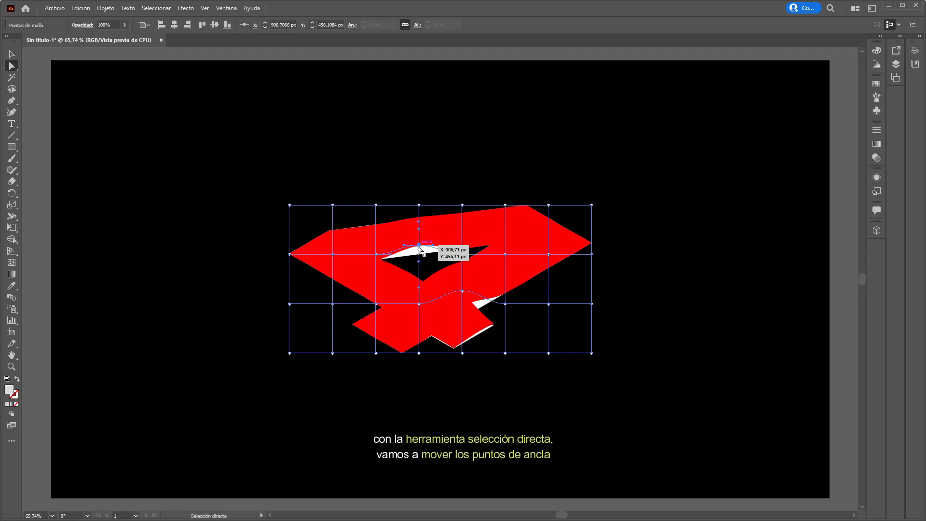
- Raise the bottom-edge mesh point beneath the 4's left foot and the upper-row point near its right corner by about 23 px each, then deselect the mesh
click(376, 354)
drag(376, 354, 376, 344)
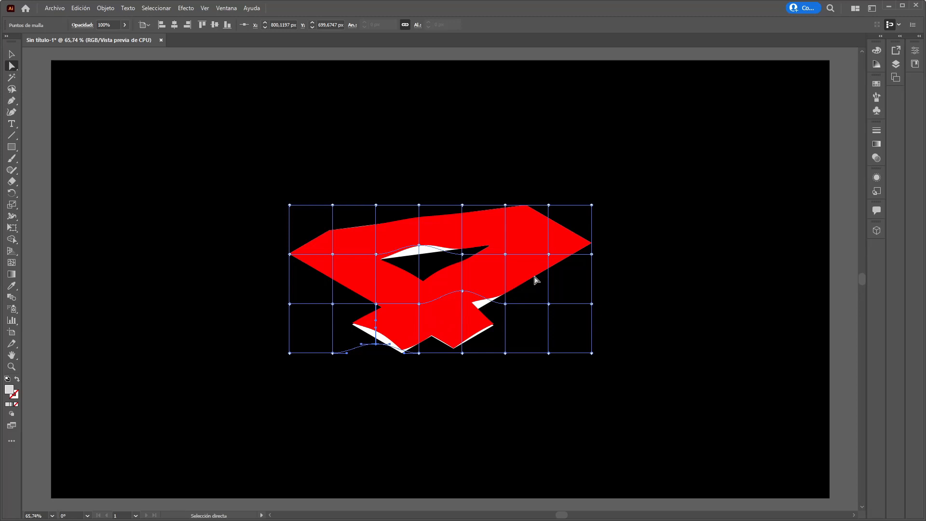
click(549, 255)
drag(550, 254, 550, 246)
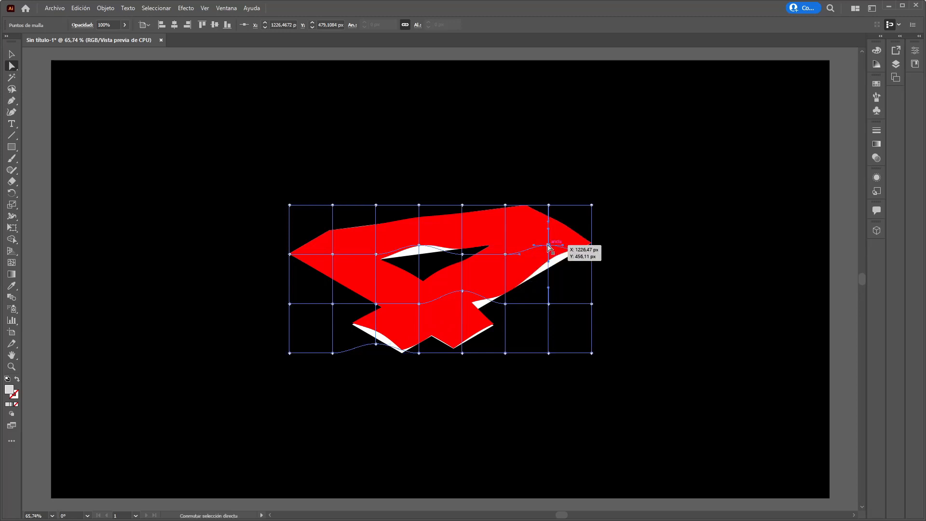
click(648, 275)
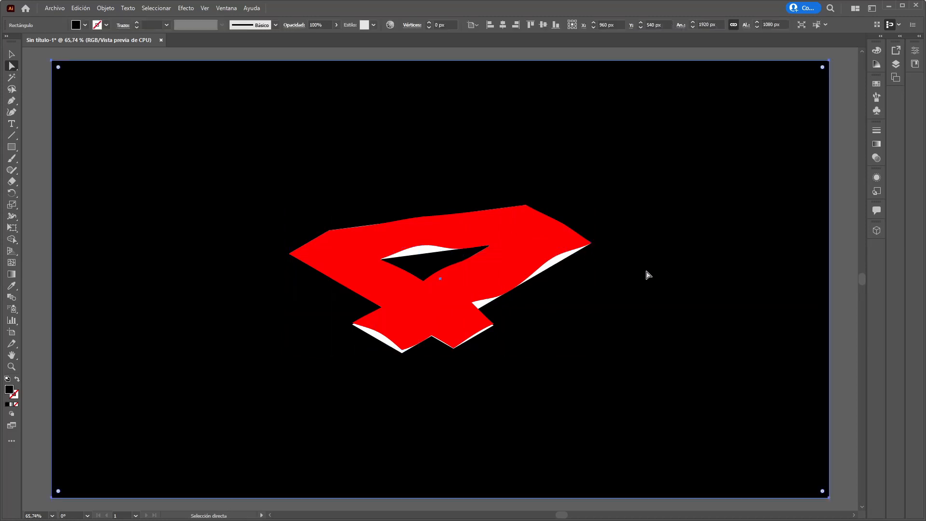
- Raise the upper-row mesh point near the 4's left corner about 23 px, push both side-edge points slightly outward, and deselect
click(338, 260)
drag(332, 254, 333, 248)
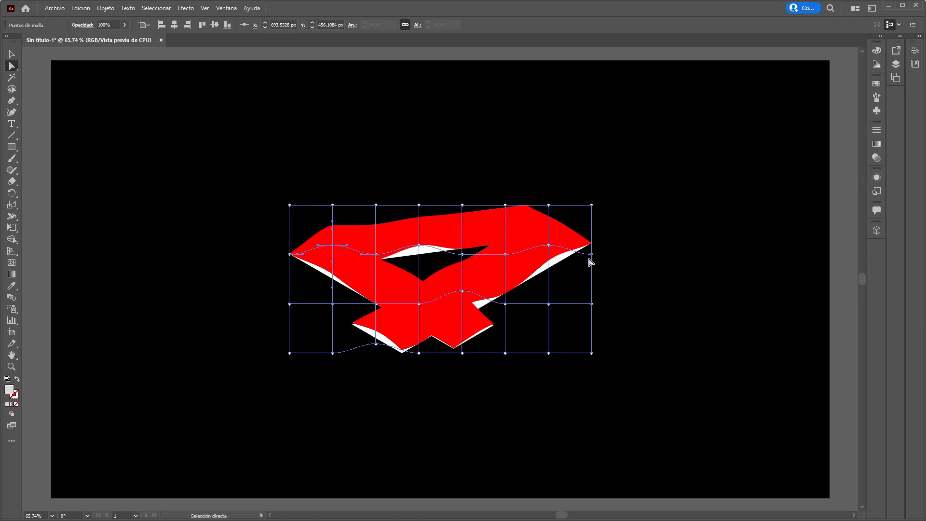
drag(592, 259, 594, 257)
drag(290, 258, 287, 259)
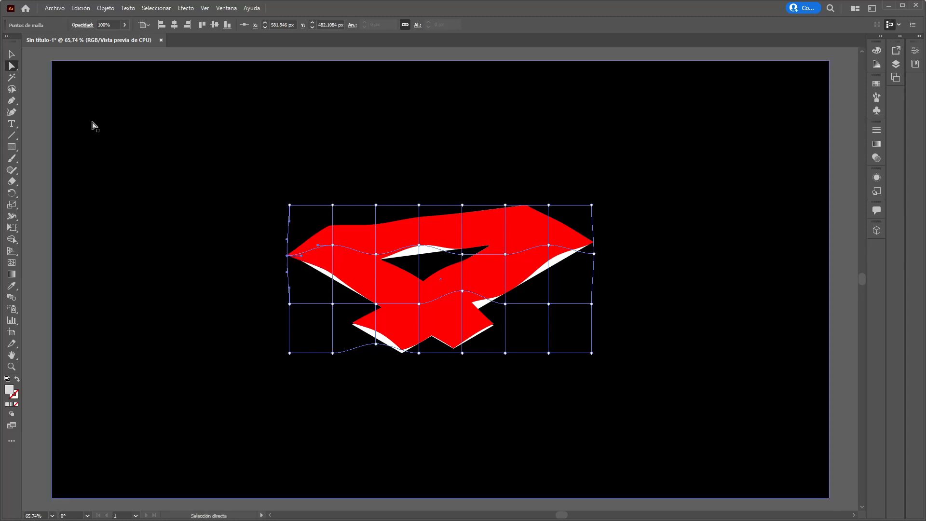
key(v)
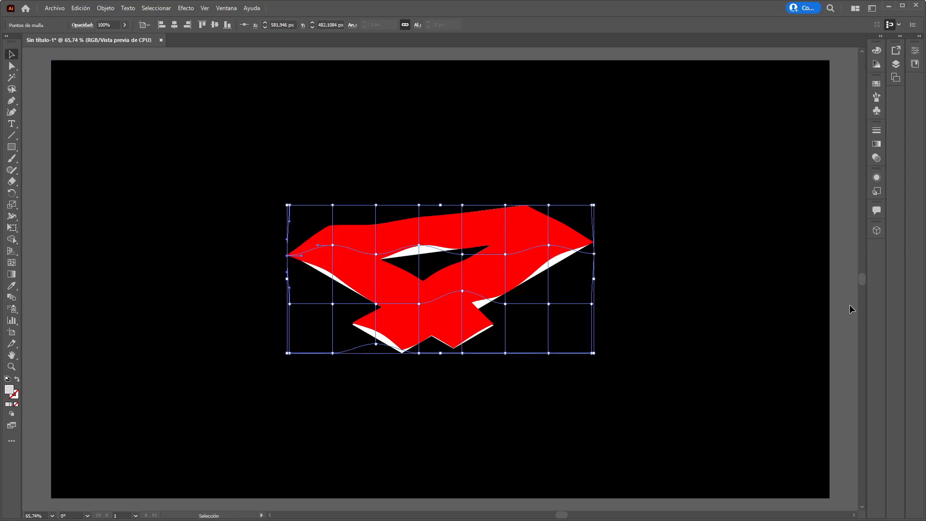
click(843, 290)
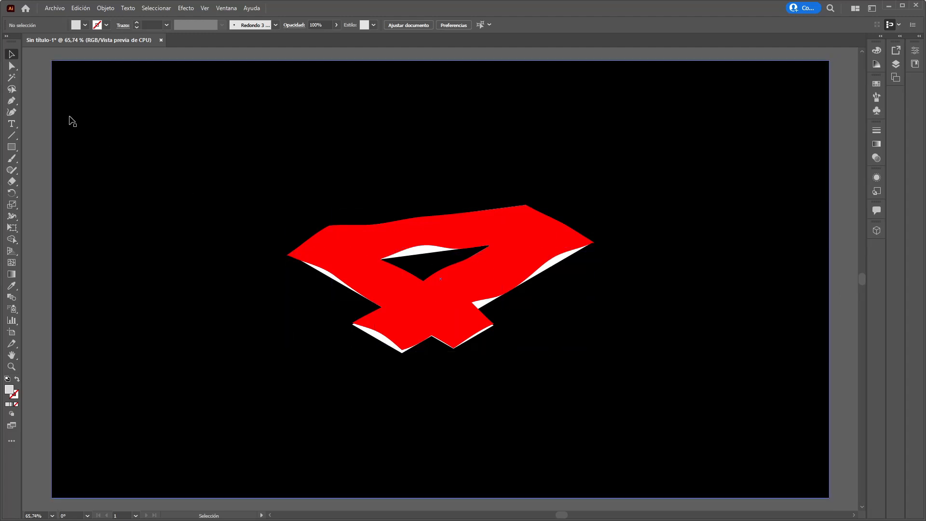
- Raise the lower-row mesh point under the 4's right arm, and lower its left neighbor to Y 601 px and the upper-row right point to 480 px
click(11, 65)
click(442, 265)
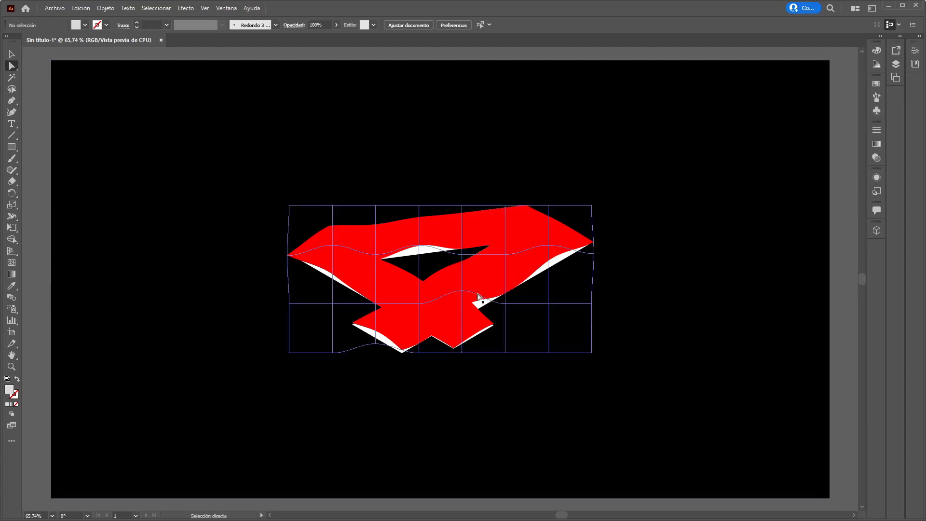
drag(505, 304, 467, 307)
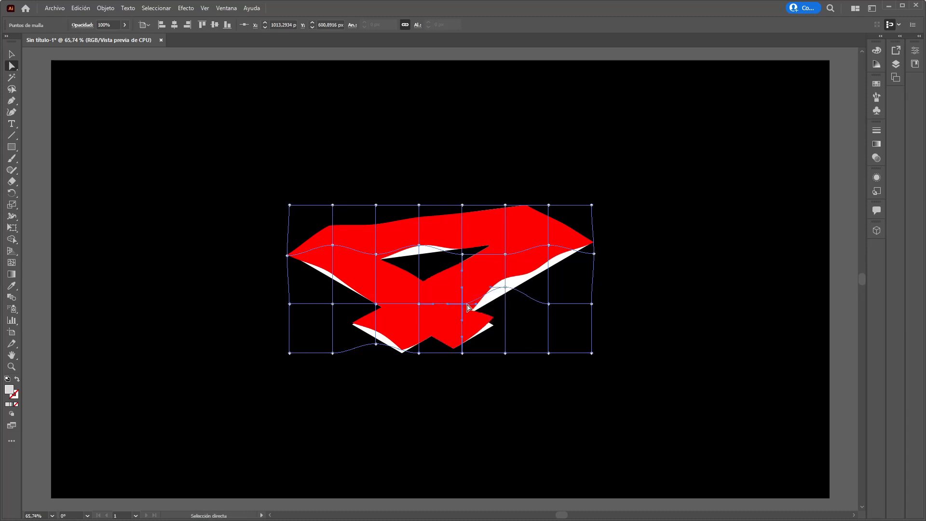
drag(548, 246, 550, 255)
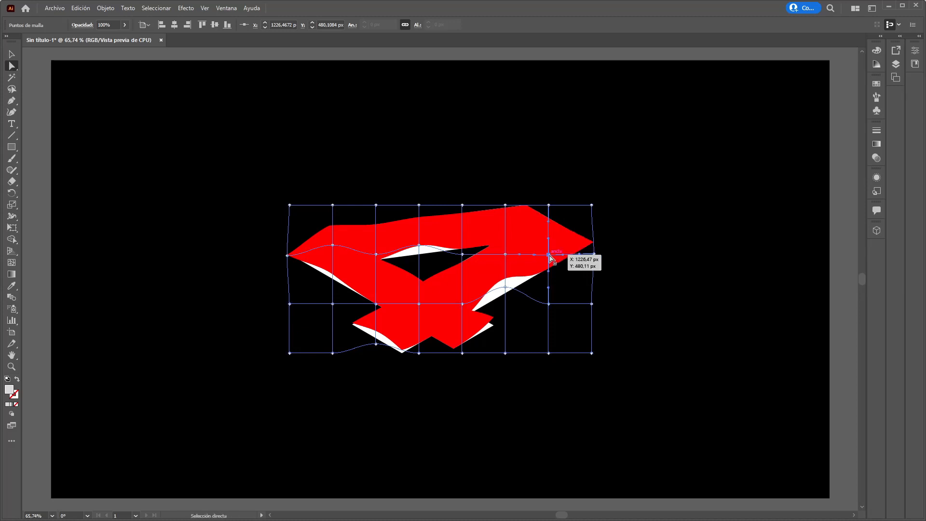
key(v)
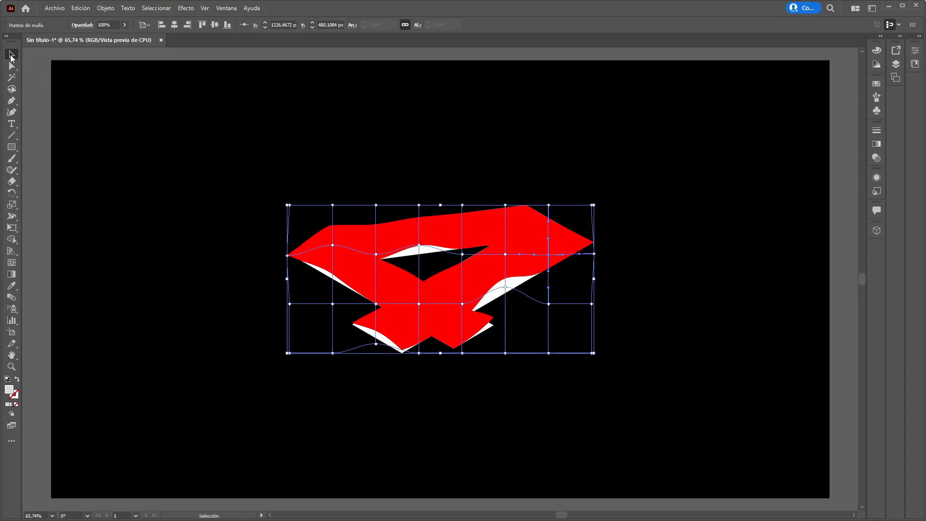
click(844, 293)
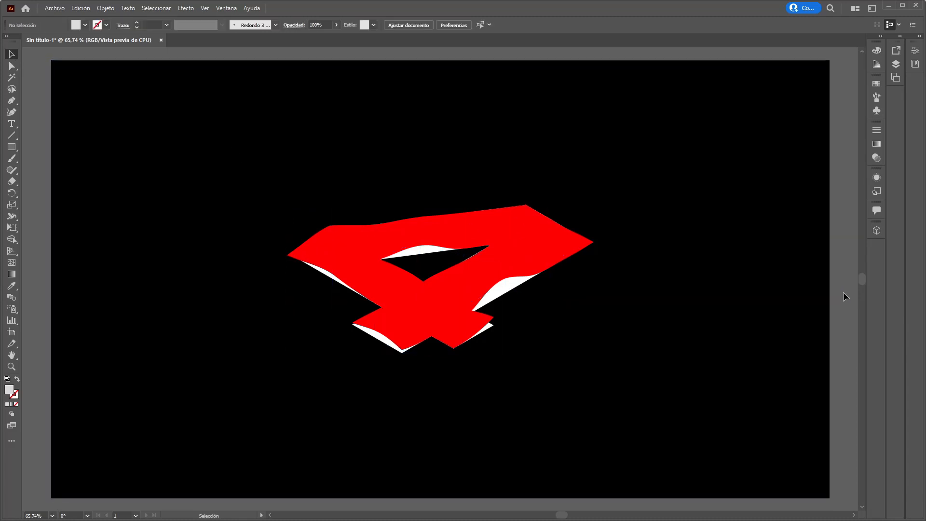